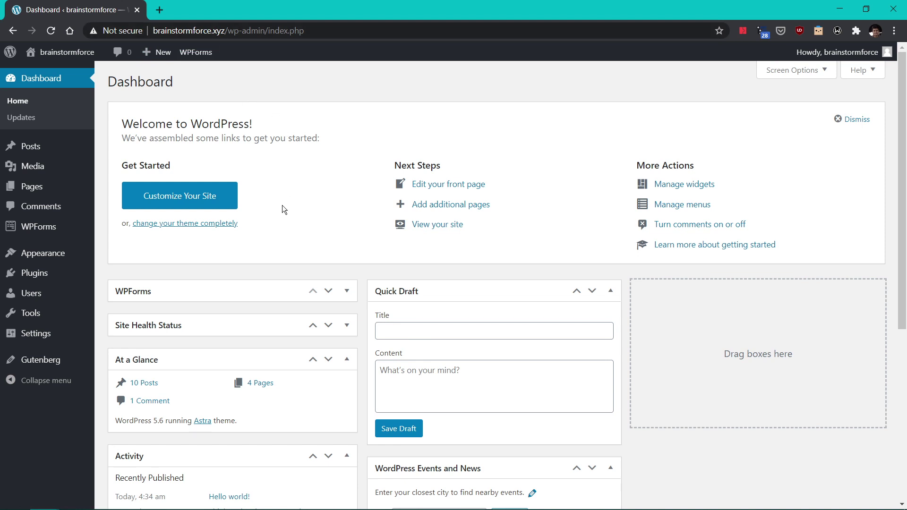
Step: Search the plugin directory for 'wp staging', then install and activate WP STAGING
{"action": "mouse_move", "coordinate": [69, 274]}
{"action": "left_click", "coordinate": [116, 293]}
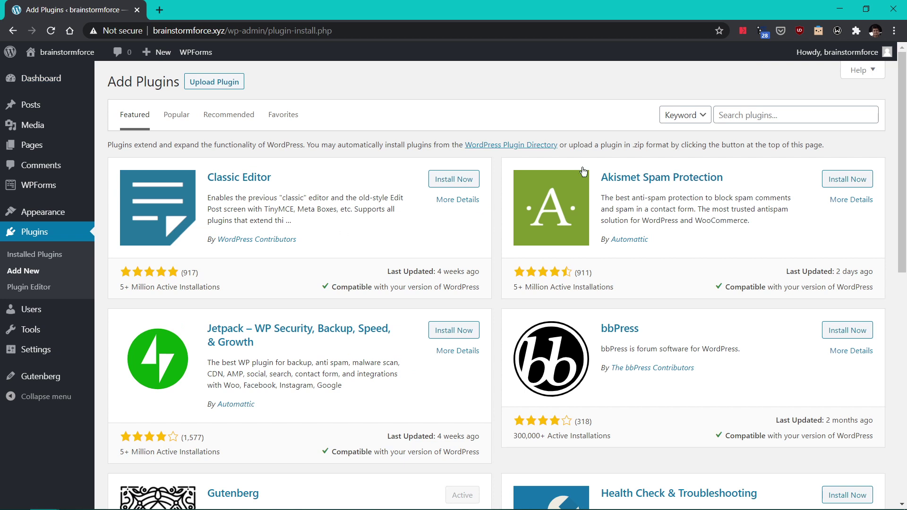
{"action": "left_click", "coordinate": [770, 114]}
{"action": "type", "text": "wp"}
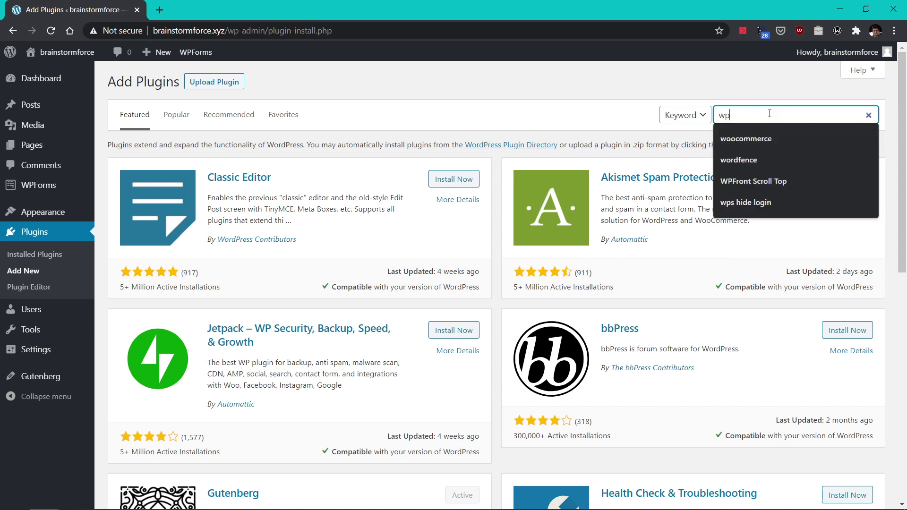
{"action": "type", "text": " staging"}
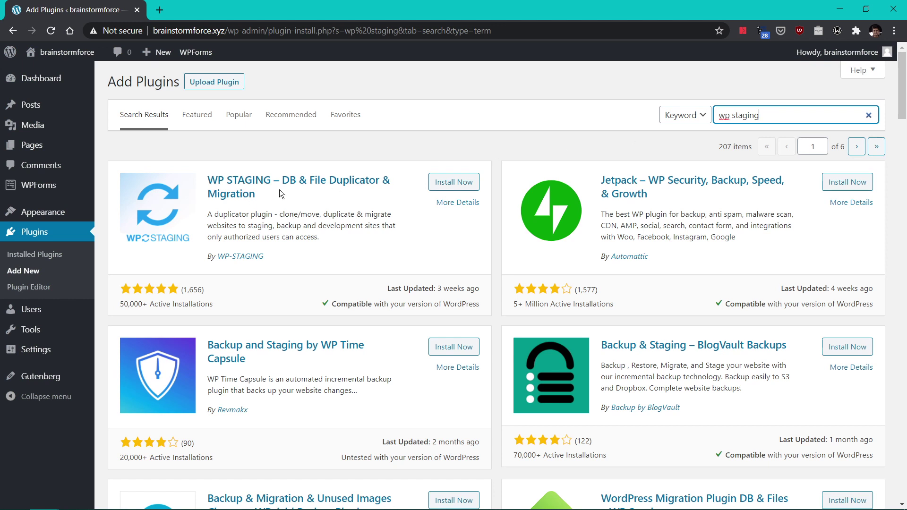
{"action": "left_click", "coordinate": [441, 181]}
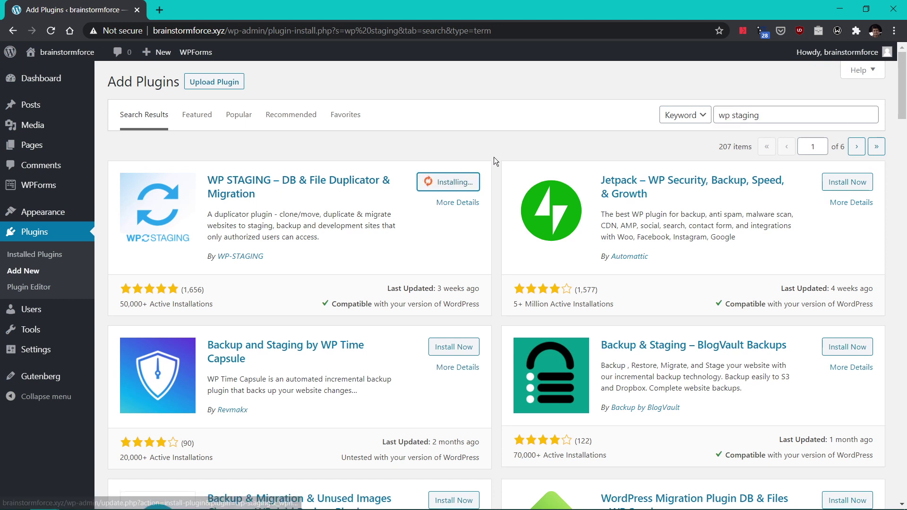
{"action": "left_click", "coordinate": [468, 183]}
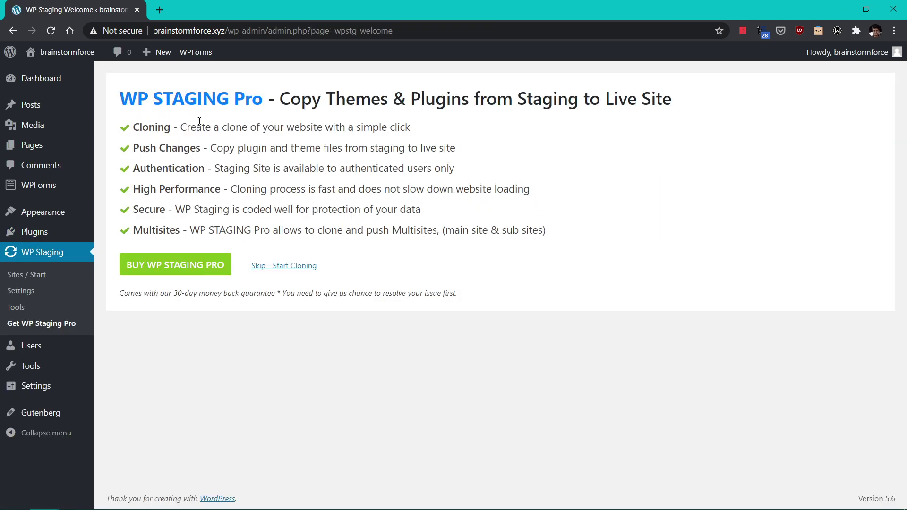
Step: Skip the WP Staging Pro promotion with 'Skip - Start Cloning'
{"action": "left_click", "coordinate": [301, 266]}
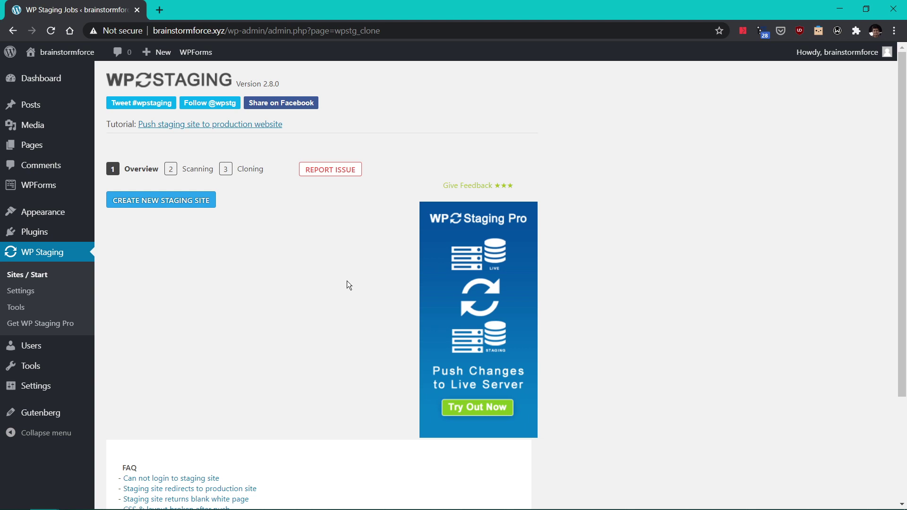
Step: Open WP Staging Settings and scroll through the General options, such as CPU Load Priority
{"action": "left_click", "coordinate": [21, 291]}
{"action": "scroll", "coordinate": [355, 190], "scroll_direction": "down", "scroll_amount": 15}
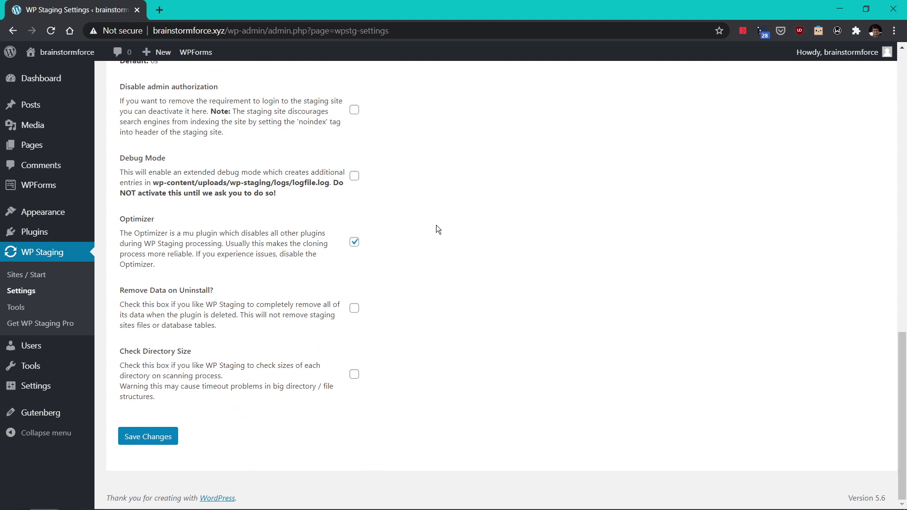
{"action": "scroll", "coordinate": [425, 236], "scroll_direction": "up", "scroll_amount": 7}
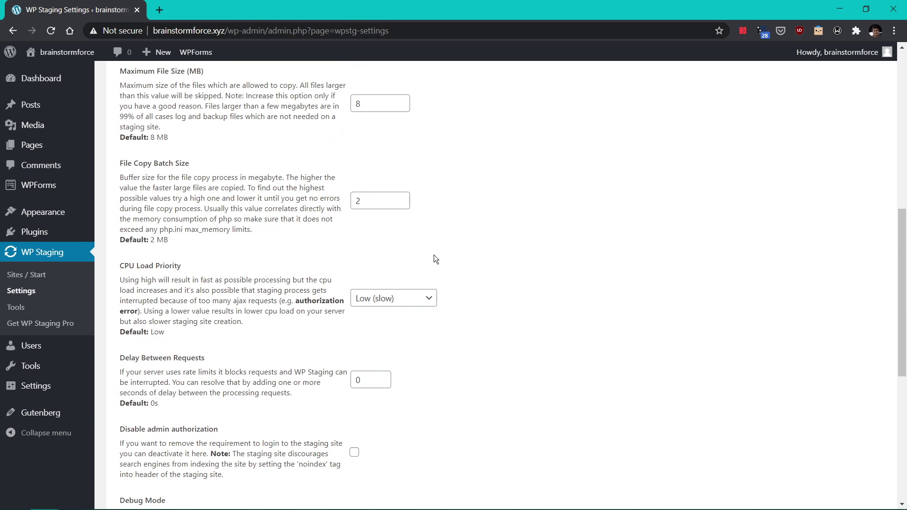
{"action": "scroll", "coordinate": [435, 259], "scroll_direction": "up", "scroll_amount": 9}
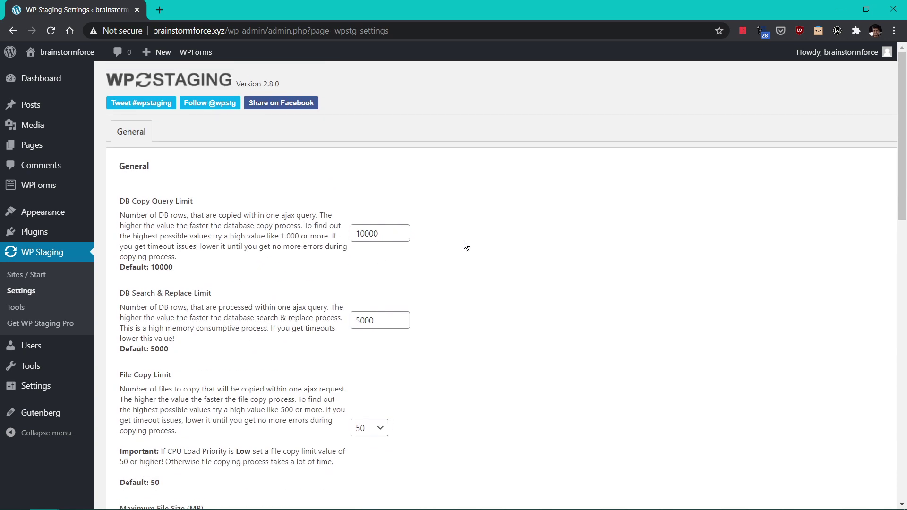
{"action": "scroll", "coordinate": [465, 245], "scroll_direction": "down", "scroll_amount": 4}
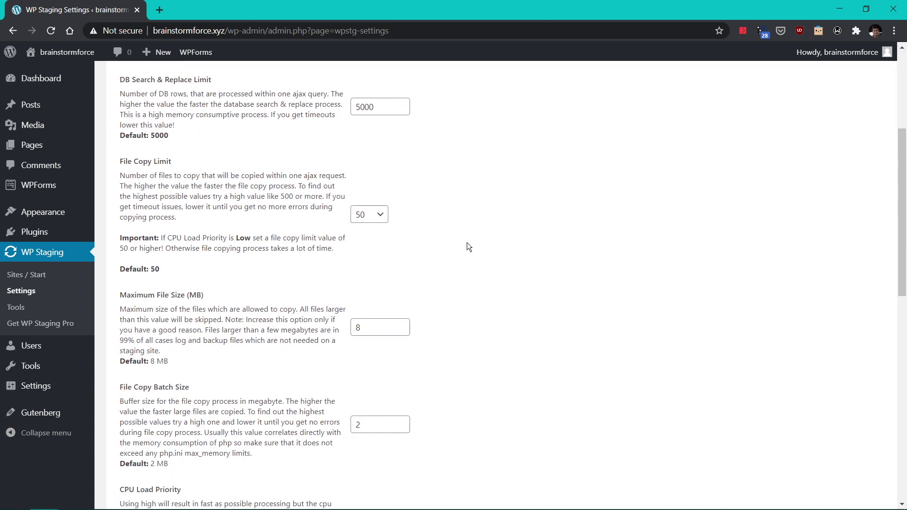
{"action": "scroll", "coordinate": [449, 225], "scroll_direction": "down", "scroll_amount": 4}
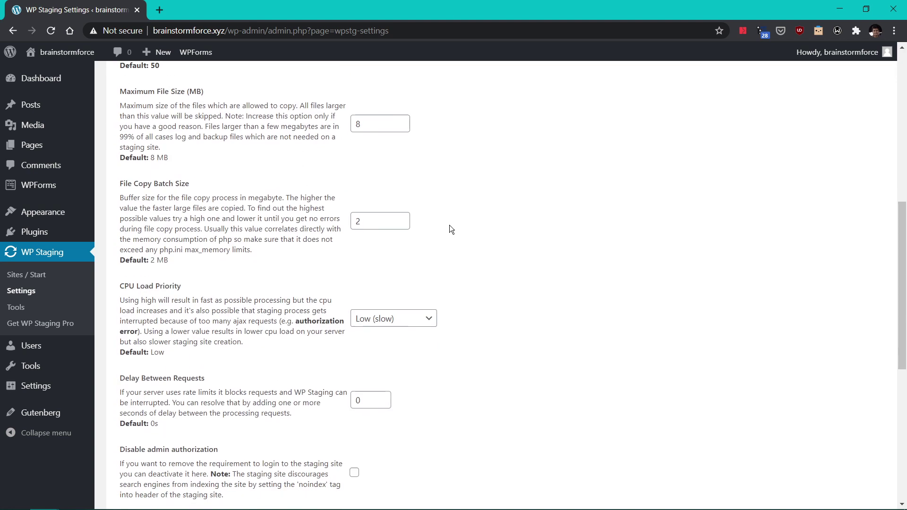
{"action": "scroll", "coordinate": [449, 229], "scroll_direction": "down", "scroll_amount": 2}
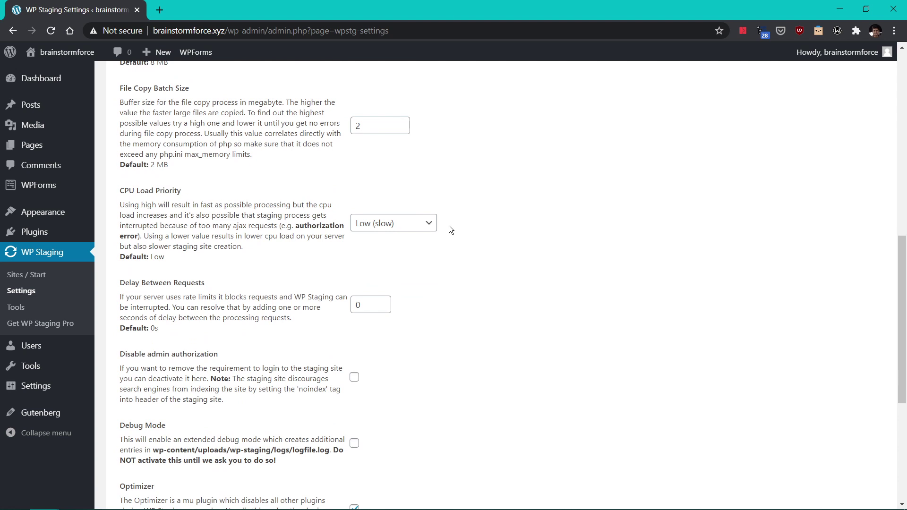
Step: Start a new staging site from Sites / Start and name it 'support-site'
{"action": "left_click", "coordinate": [36, 276]}
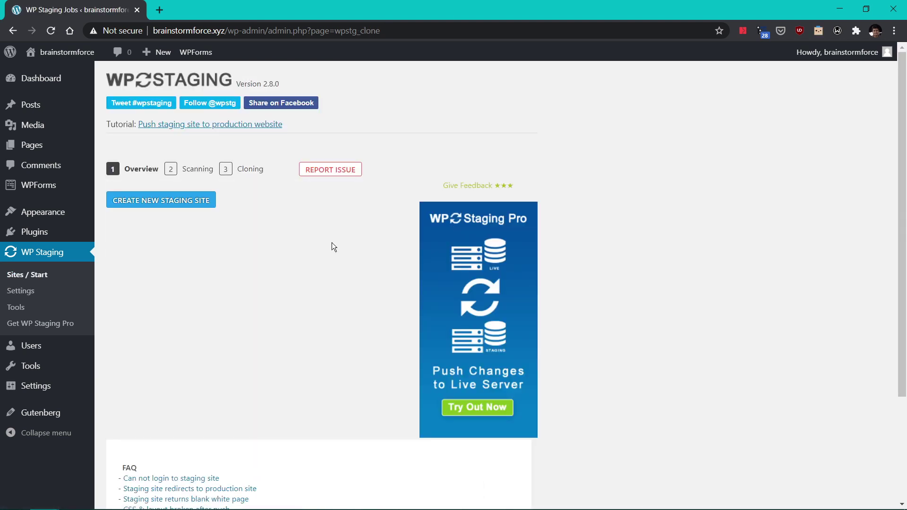
{"action": "left_click", "coordinate": [155, 201]}
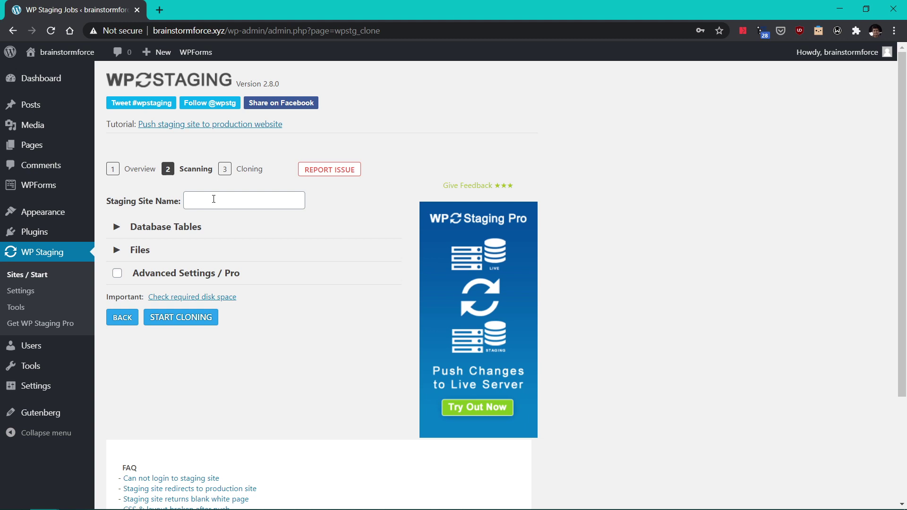
{"action": "left_click", "coordinate": [213, 199]}
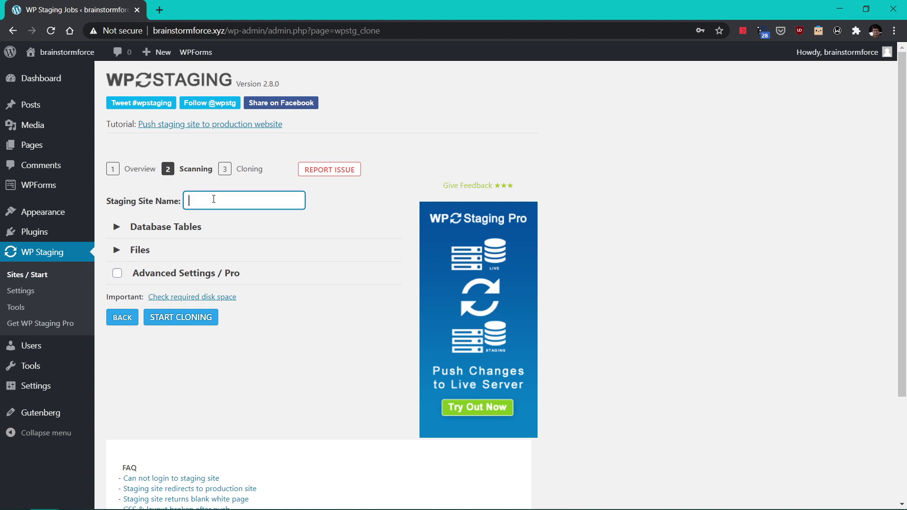
{"action": "type", "text": "support-site"}
Step: Expand and collapse the Database Tables and Files lists to check what gets copied
{"action": "left_click", "coordinate": [117, 228]}
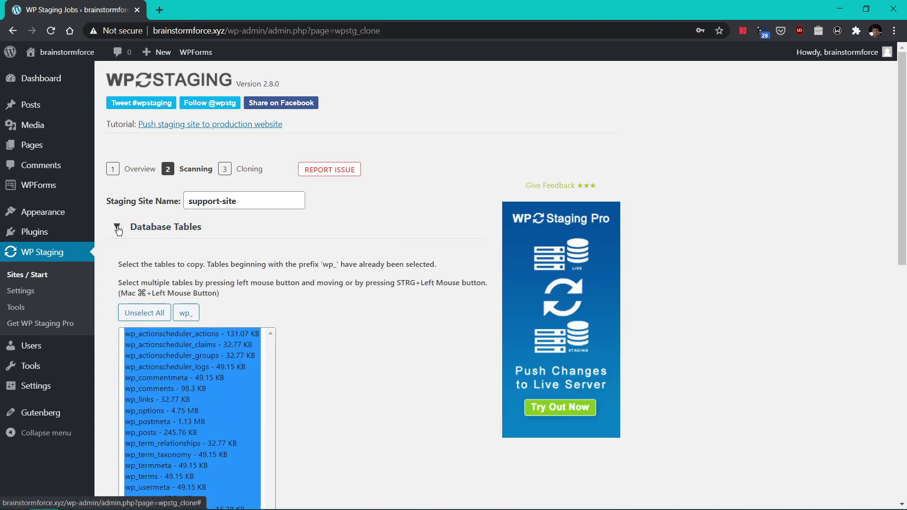
{"action": "left_click", "coordinate": [118, 230]}
{"action": "left_click", "coordinate": [118, 254]}
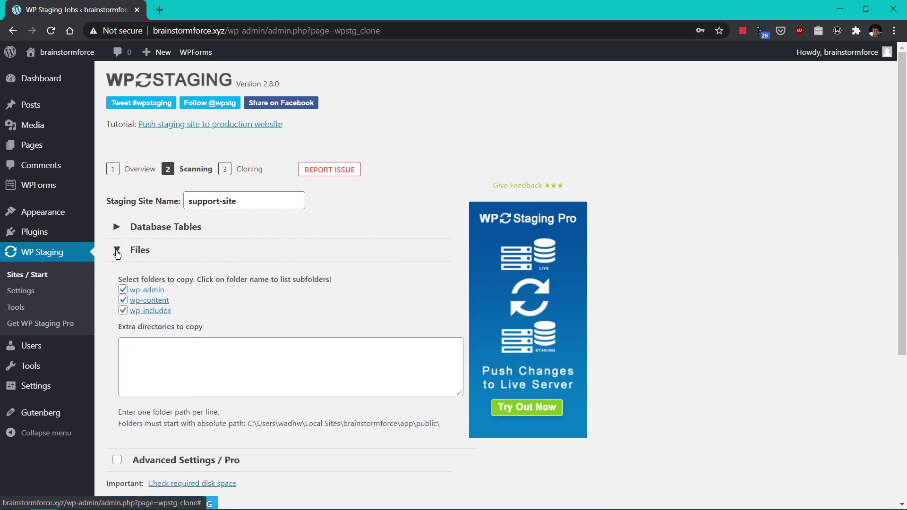
{"action": "left_click", "coordinate": [117, 253]}
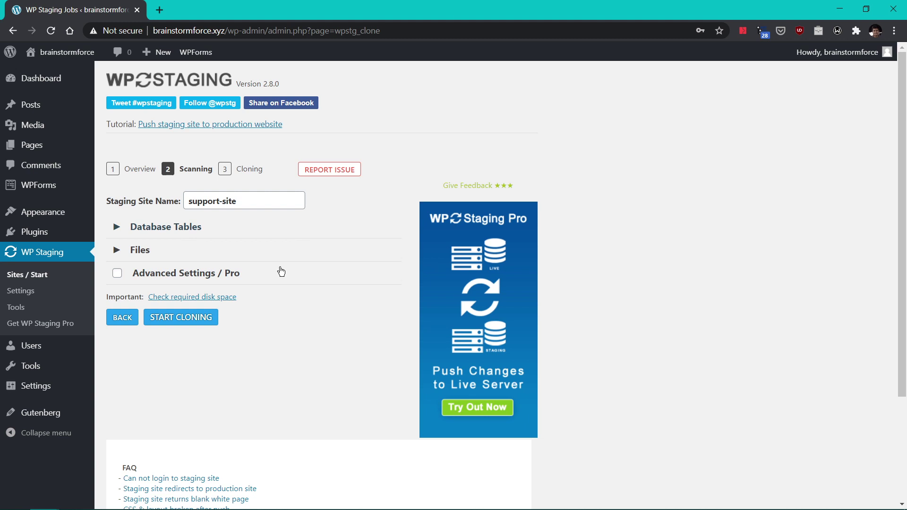
Step: Start cloning the site into the support-site staging copy
{"action": "left_click", "coordinate": [181, 319]}
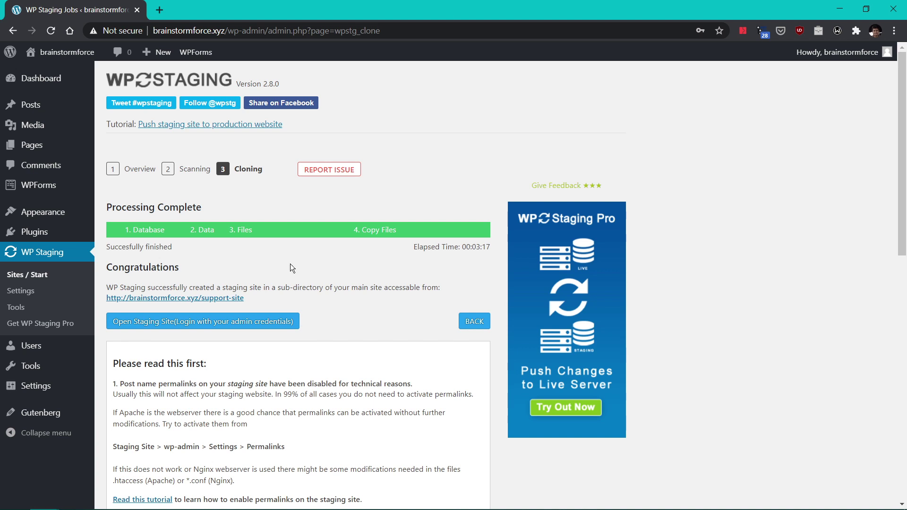
Step: Open the staging site in a new tab and log in with the saved administrator username and password
{"action": "right_click", "coordinate": [268, 320]}
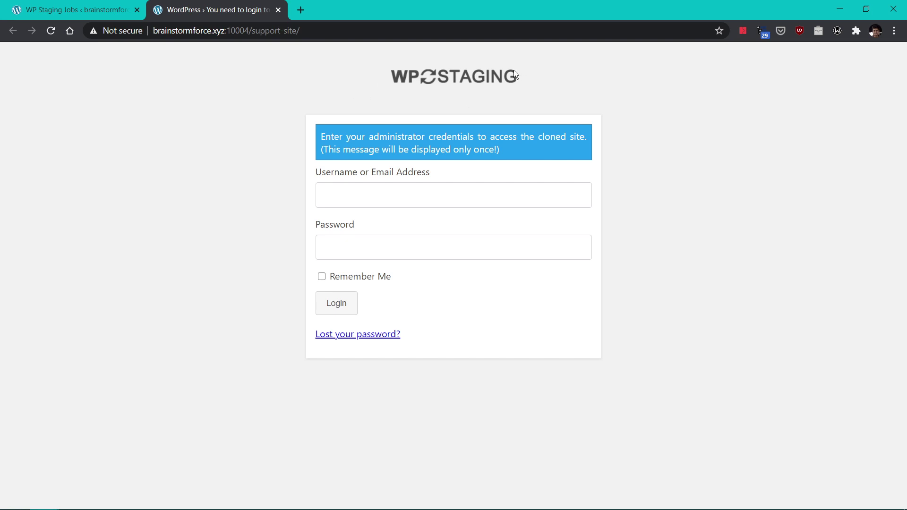
{"action": "left_click", "coordinate": [358, 200]}
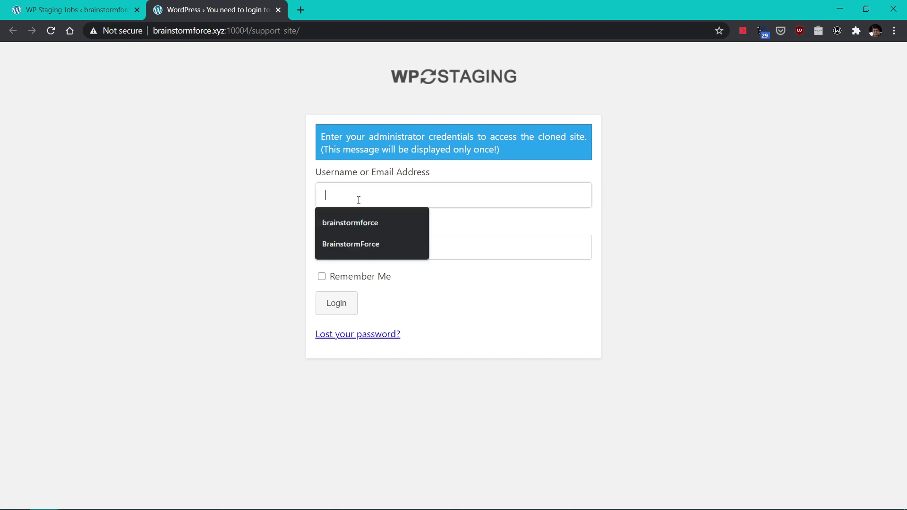
{"action": "left_click", "coordinate": [359, 225]}
{"action": "left_click", "coordinate": [360, 252]}
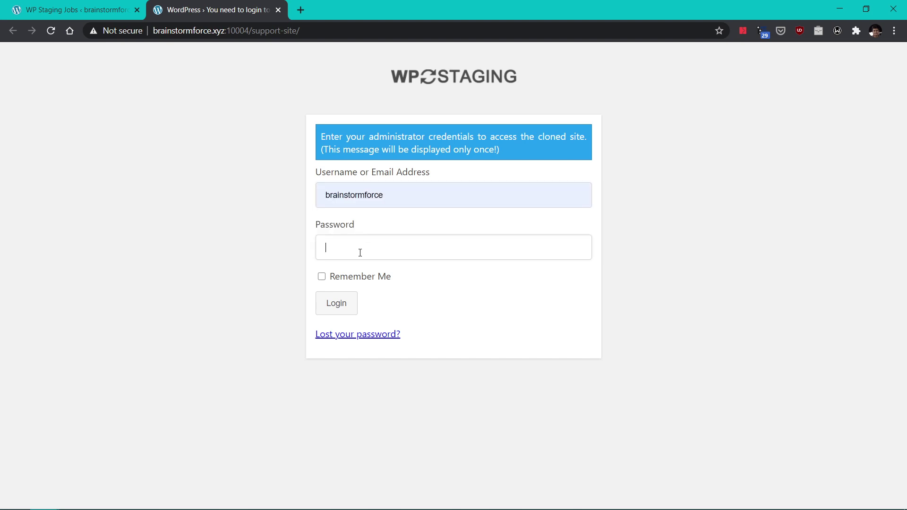
{"action": "type", "text": "**********"}
{"action": "left_click", "coordinate": [335, 308]}
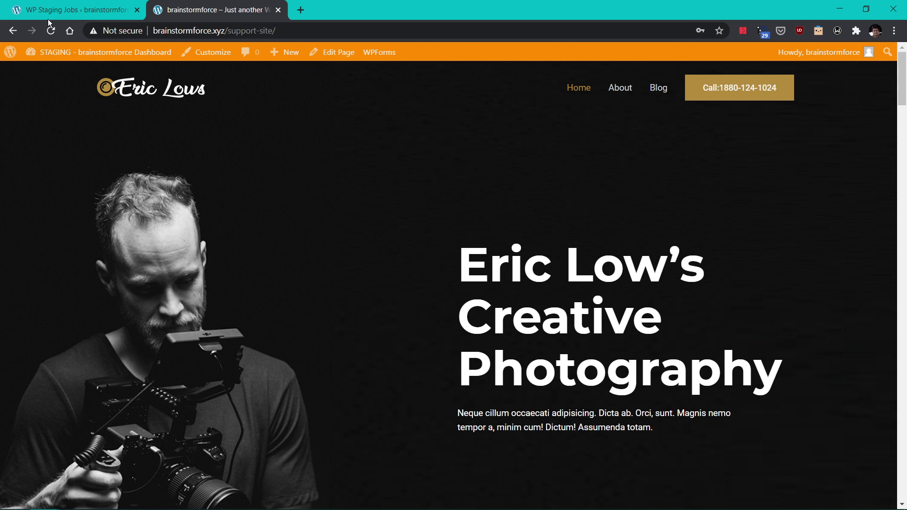
Step: Open the live site from Visit Site in a new browser tab
{"action": "left_click", "coordinate": [71, 9]}
{"action": "mouse_move", "coordinate": [64, 53]}
{"action": "right_click", "coordinate": [44, 83]}
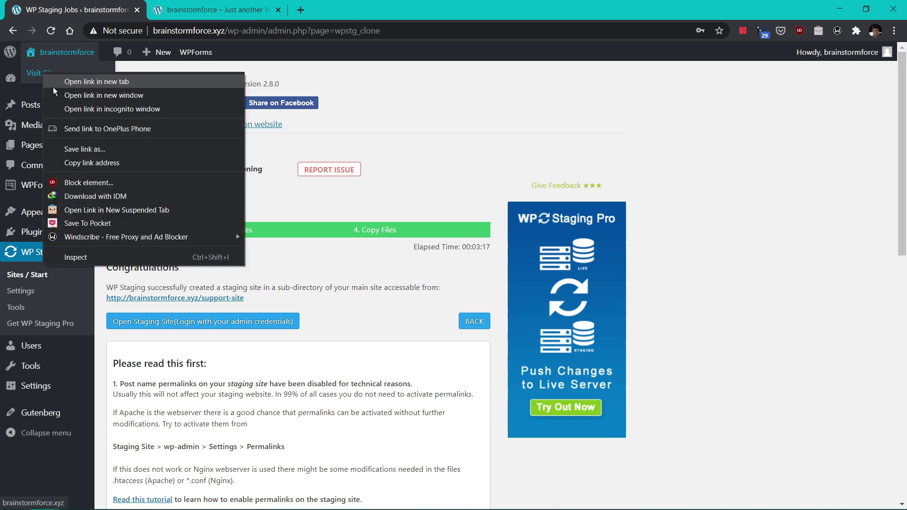
{"action": "left_click", "coordinate": [55, 83]}
{"action": "left_click", "coordinate": [196, 9]}
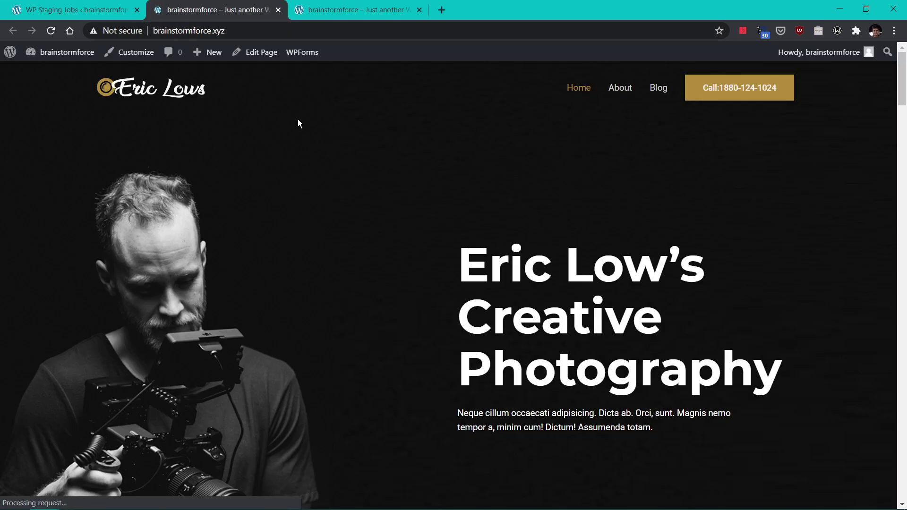
Step: Compare the live and staging homepages by switching between their tabs
{"action": "left_click", "coordinate": [344, 7]}
{"action": "left_click", "coordinate": [244, 4]}
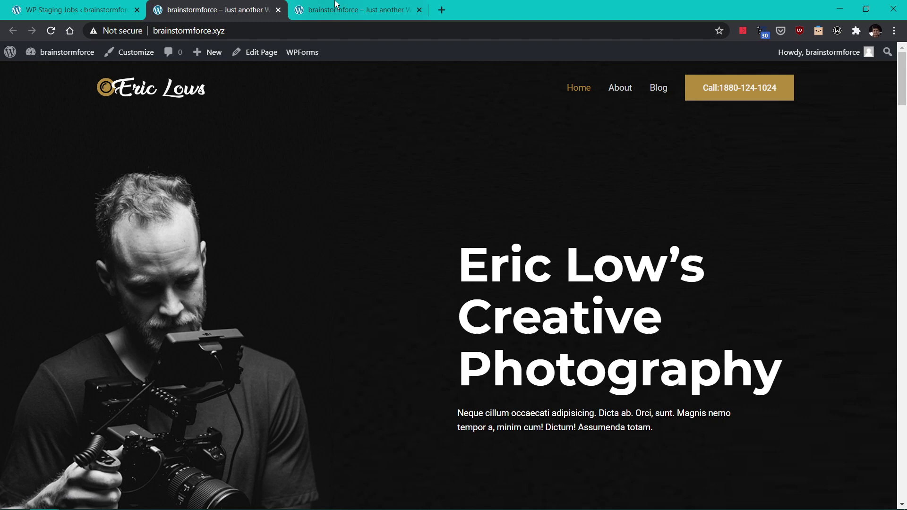
{"action": "scroll", "coordinate": [337, 156], "scroll_direction": "down", "scroll_amount": 5}
{"action": "key", "text": "ctrl+Tab"}
{"action": "scroll", "coordinate": [371, 155], "scroll_direction": "down", "scroll_amount": 2}
{"action": "scroll", "coordinate": [371, 154], "scroll_direction": "down", "scroll_amount": 4}
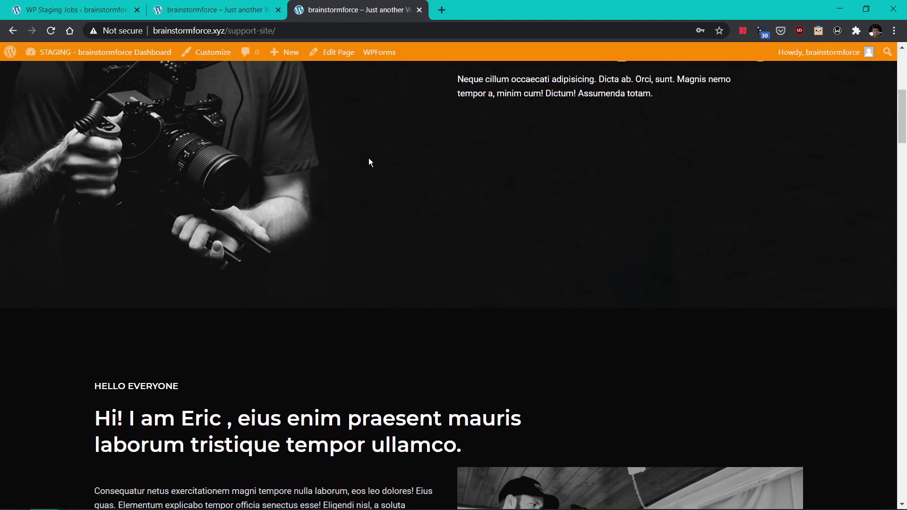
{"action": "scroll", "coordinate": [368, 158], "scroll_direction": "up", "scroll_amount": 8}
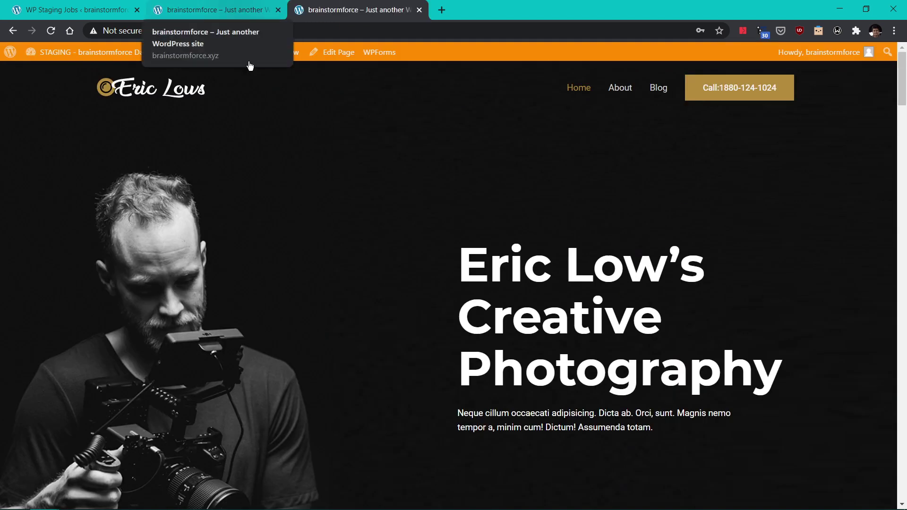
{"action": "left_click", "coordinate": [233, 17]}
{"action": "scroll", "coordinate": [216, 118], "scroll_direction": "up", "scroll_amount": 8}
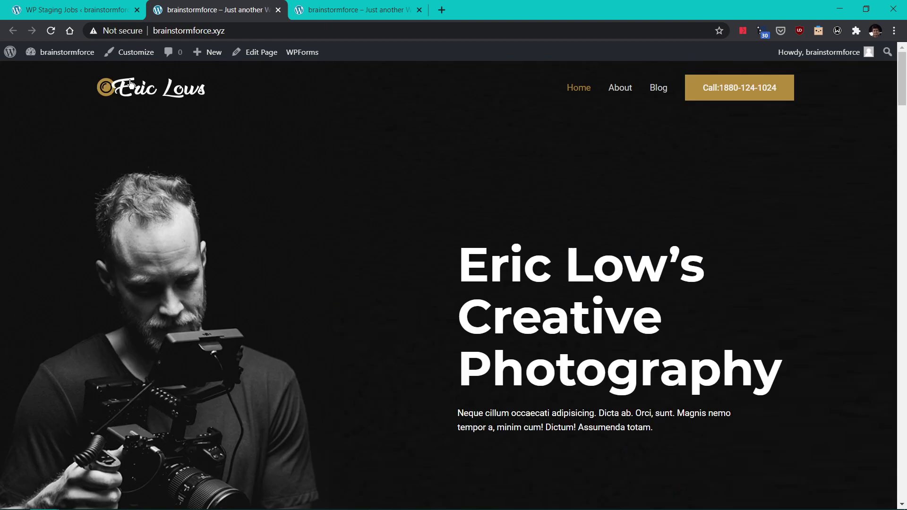
Step: Open the Dashboard from the admin bar on both the live and staging sites
{"action": "mouse_move", "coordinate": [67, 51]}
{"action": "left_click", "coordinate": [49, 72]}
{"action": "left_click", "coordinate": [357, 10]}
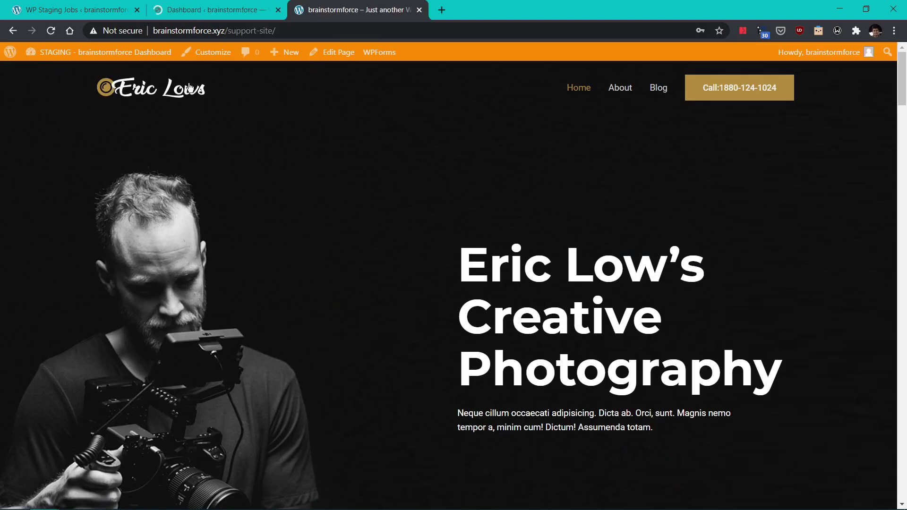
{"action": "left_click", "coordinate": [50, 76]}
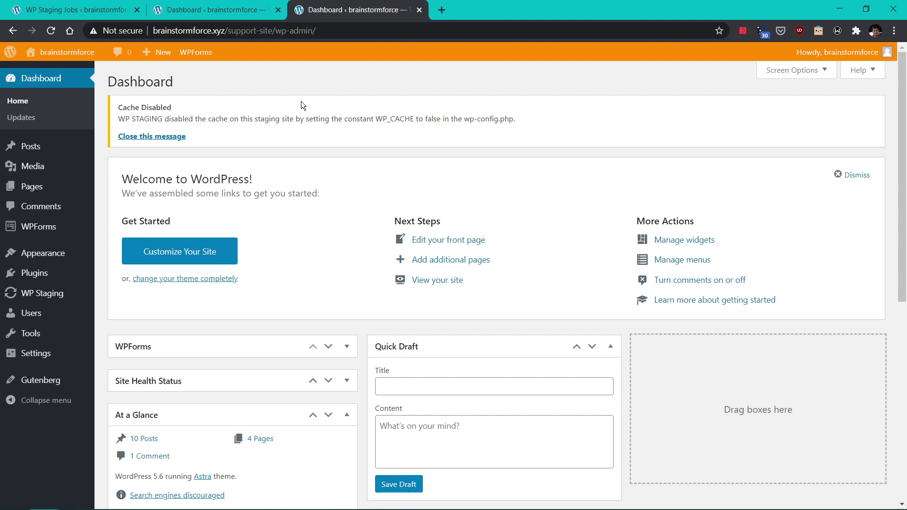
Step: Toggle between the live and staging dashboards to compare them
{"action": "left_click", "coordinate": [215, 9]}
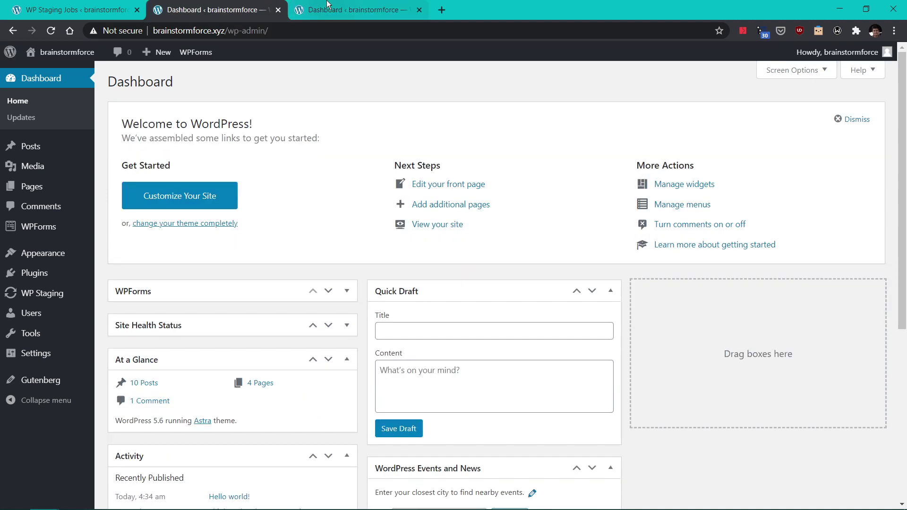
{"action": "left_click", "coordinate": [328, 6]}
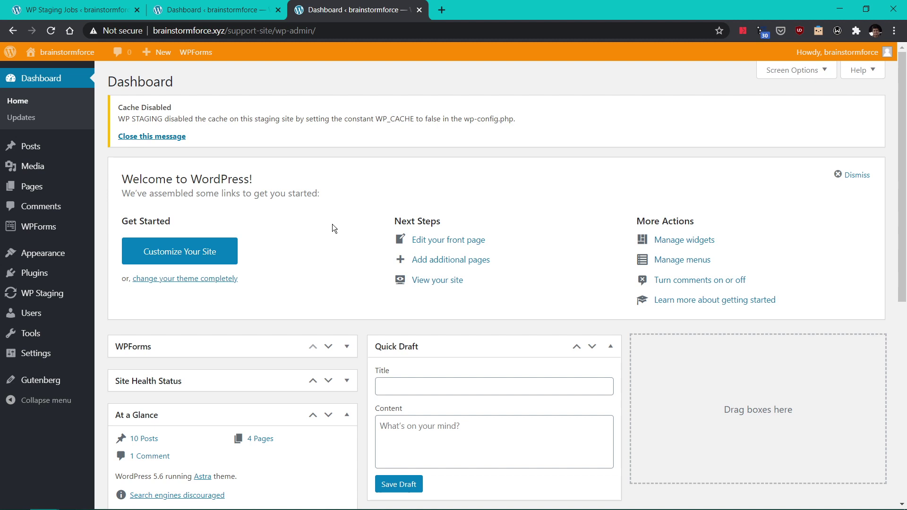
{"action": "key", "text": "ctrl+shift+Tab"}
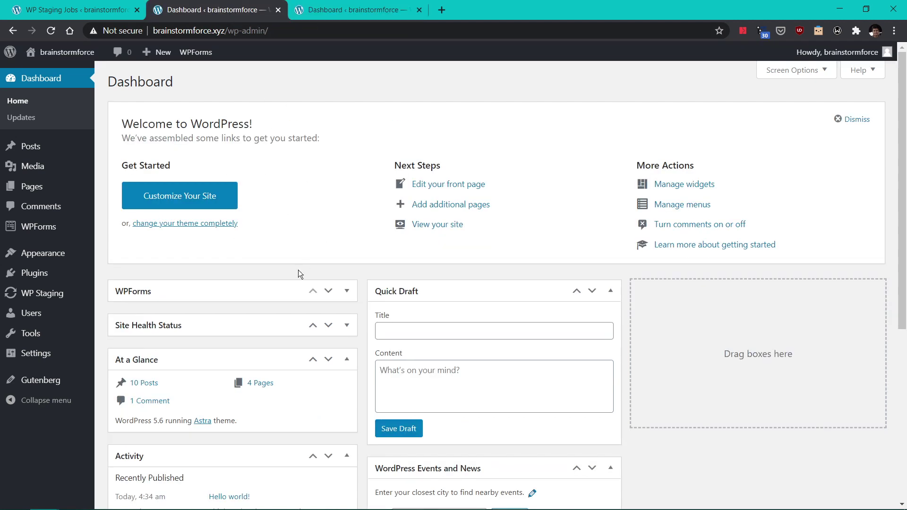
Step: Back on the staging dashboard, open Users > Add New
{"action": "left_click", "coordinate": [364, 11]}
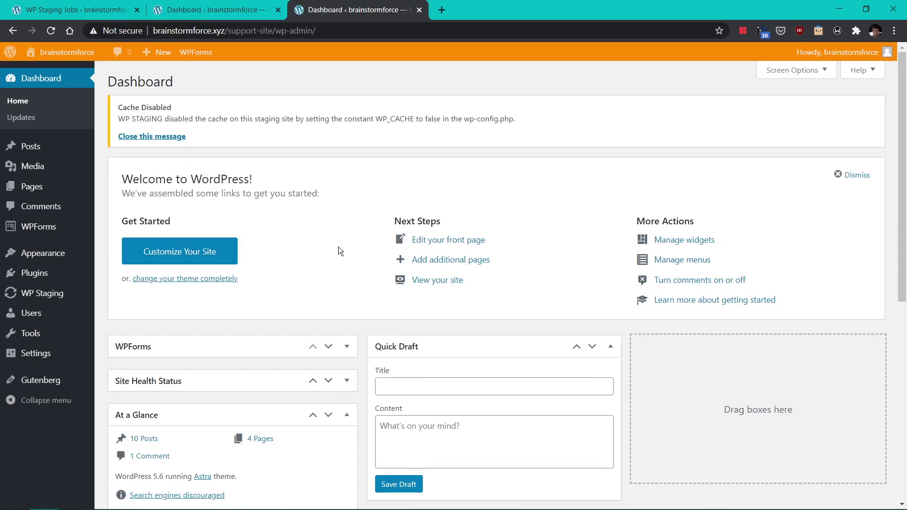
{"action": "mouse_move", "coordinate": [41, 320]}
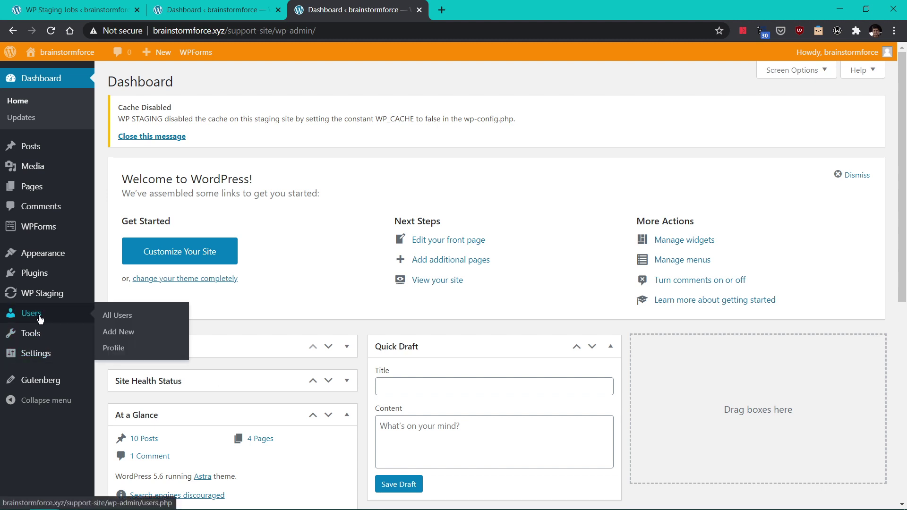
{"action": "left_click", "coordinate": [116, 331]}
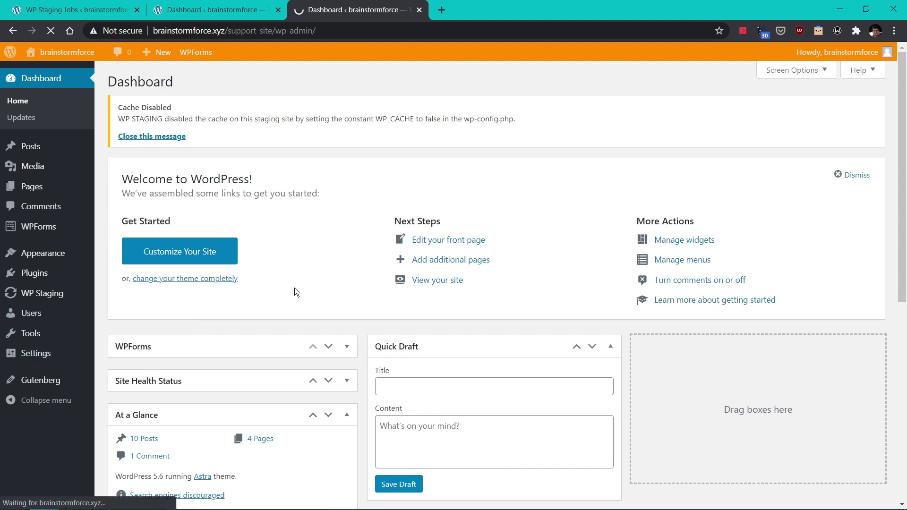